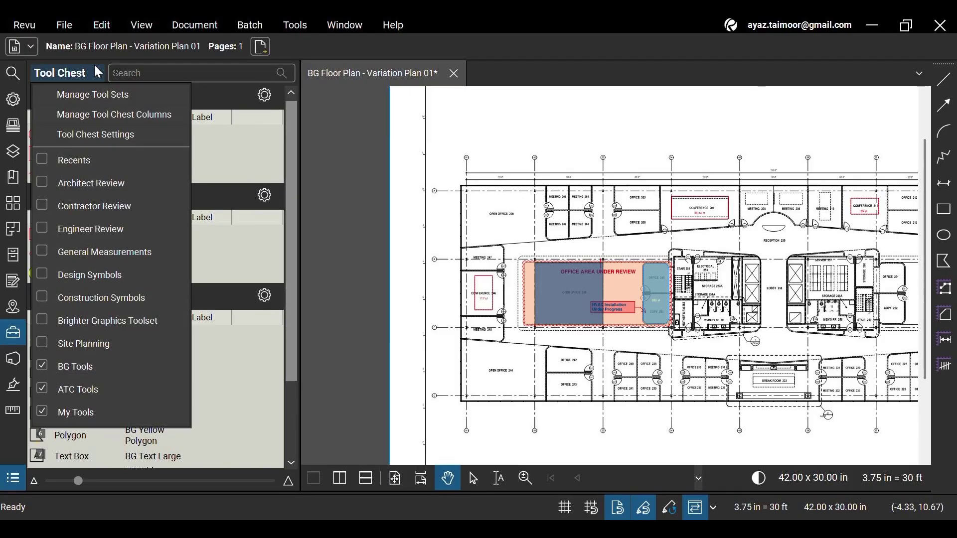
- Set the Tool Chest comment persistence to Exclude Text Boxes, with Update Tool Set item on reuse turned off
{"action": "left_click", "coordinate": [105, 145]}
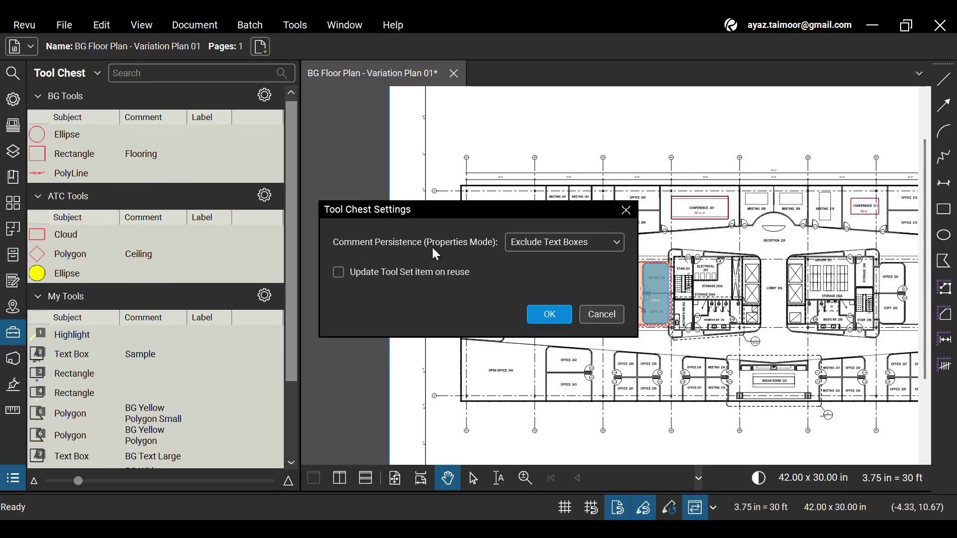
{"action": "left_click", "coordinate": [587, 246]}
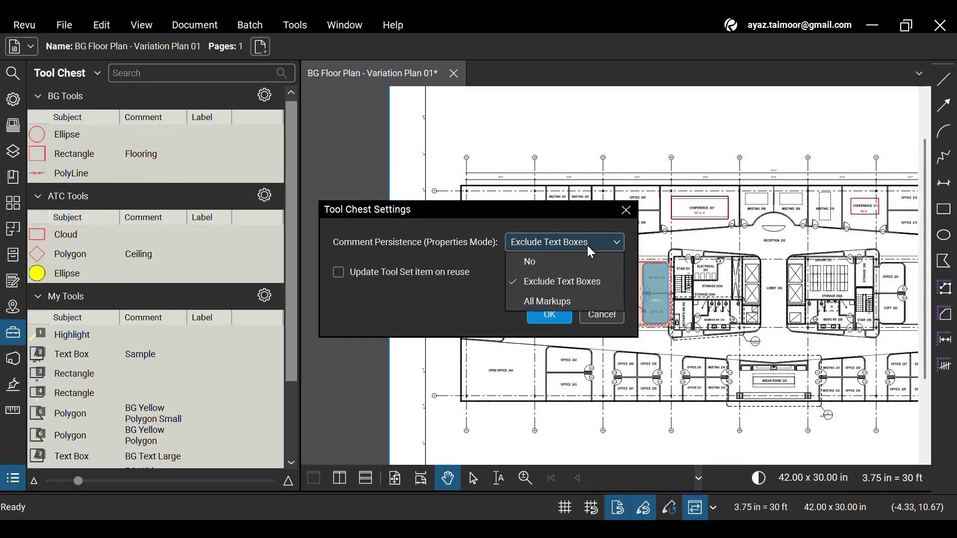
{"action": "left_click", "coordinate": [602, 286]}
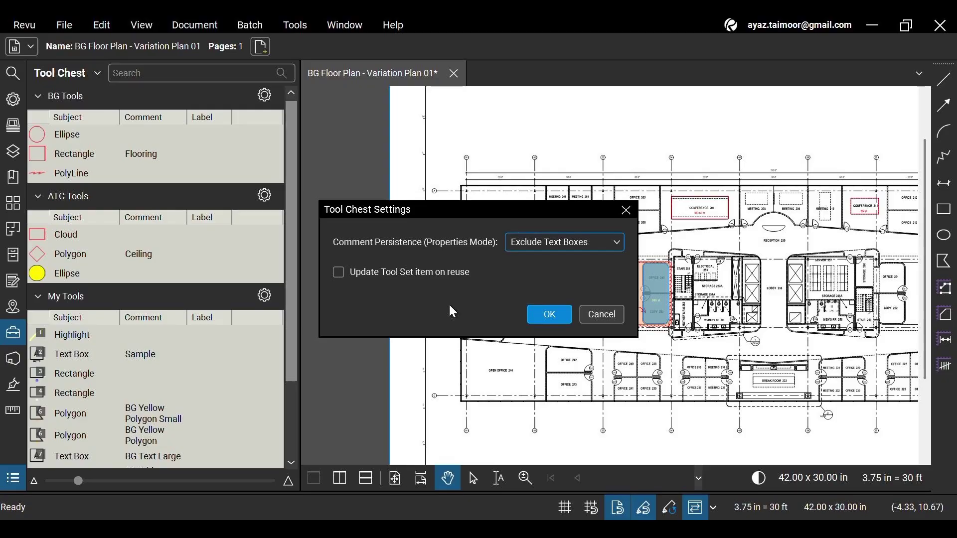
{"action": "left_click", "coordinate": [339, 274]}
{"action": "left_click", "coordinate": [339, 273]}
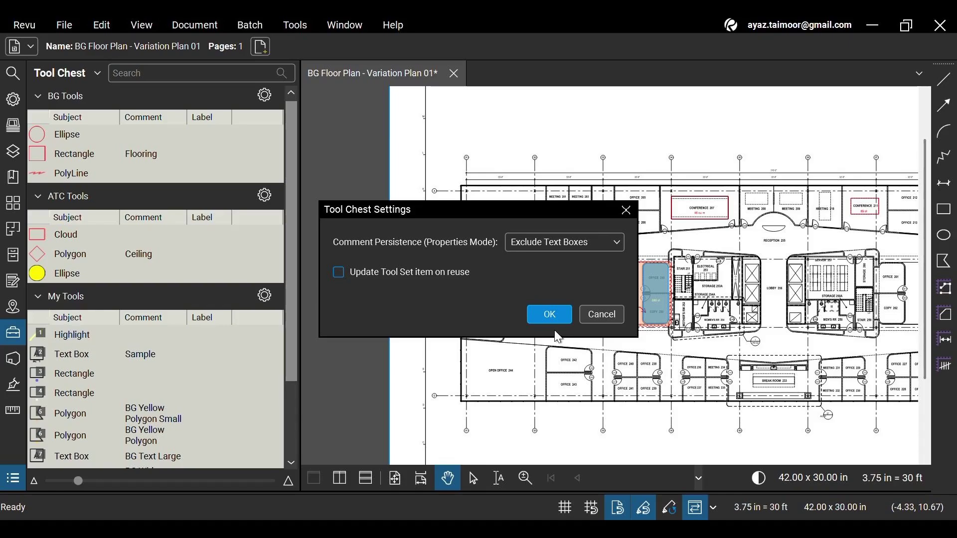
{"action": "left_click", "coordinate": [569, 326]}
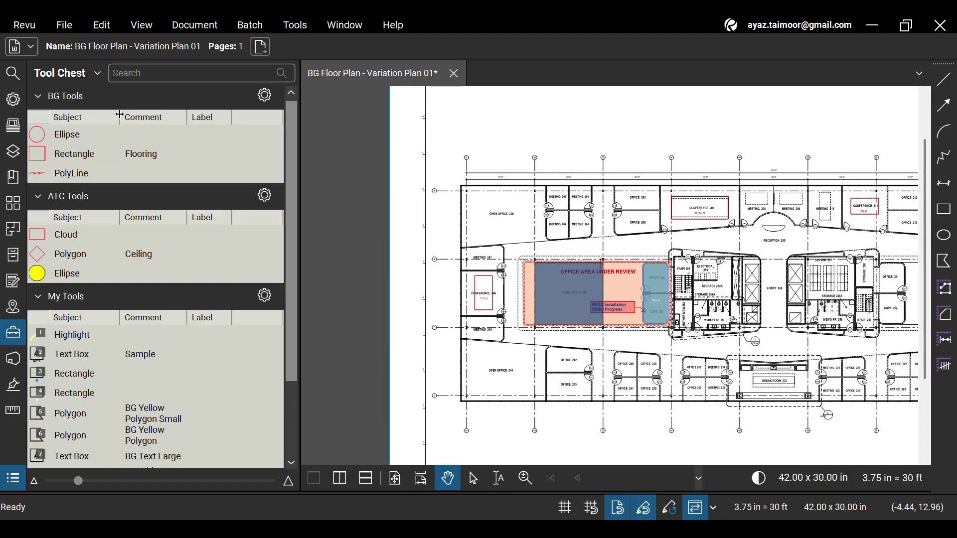
- Adjust the Subject, Comment and Label column widths in the tool sets and widen the Tool Chest panel
{"action": "left_click", "coordinate": [259, 97]}
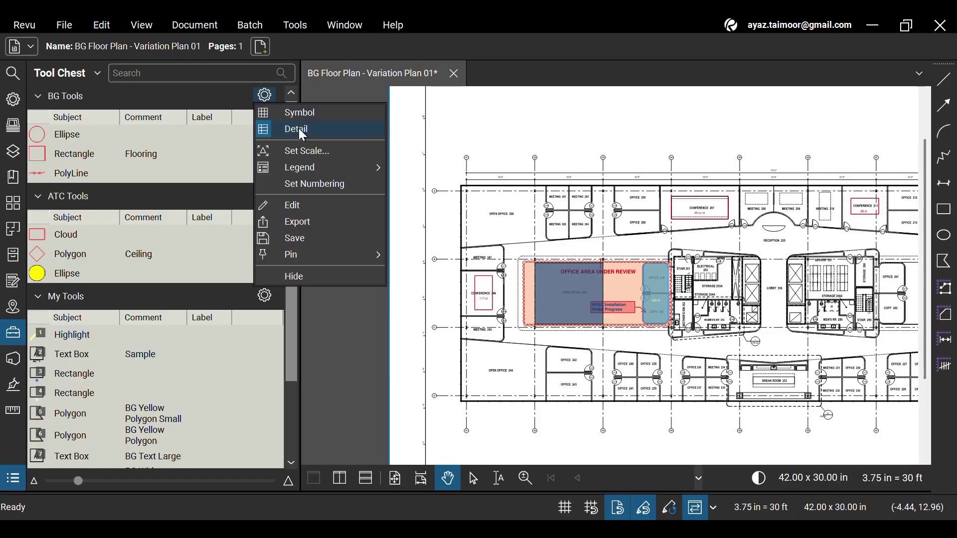
{"action": "left_click", "coordinate": [216, 95]}
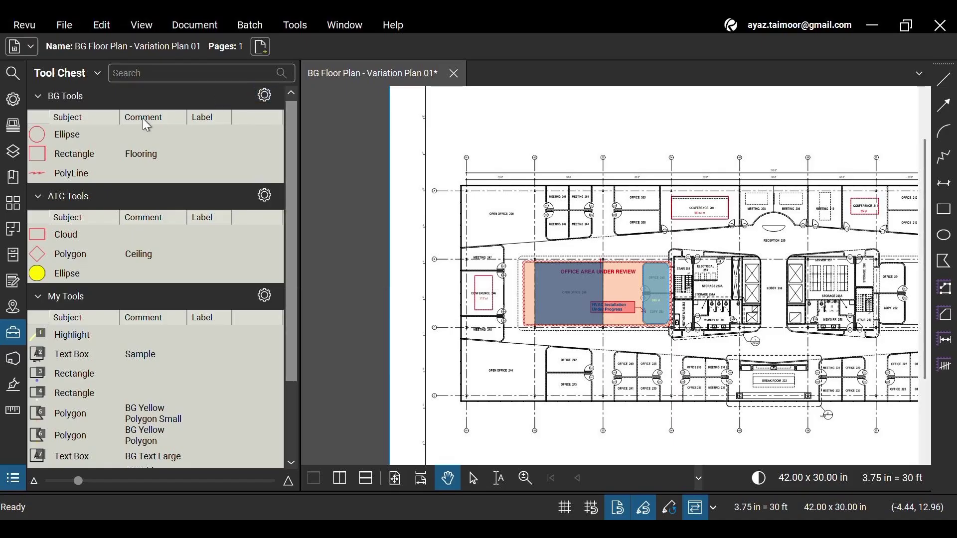
{"action": "mouse_move", "coordinate": [120, 116]}
{"action": "left_mouse_down"}
{"action": "mouse_move", "coordinate": [98, 117]}
{"action": "mouse_move", "coordinate": [128, 117]}
{"action": "left_mouse_up"}
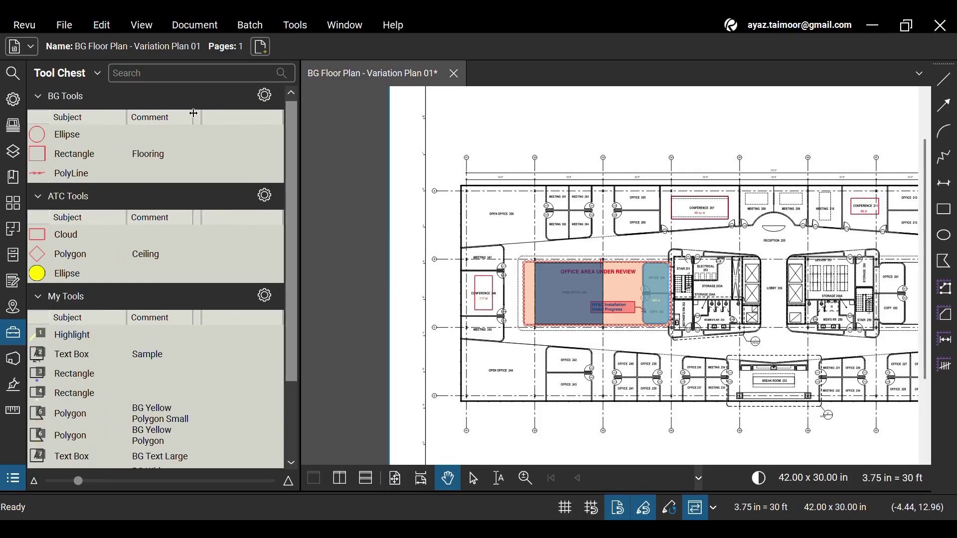
{"action": "left_click_drag", "start_coordinate": [192, 116], "coordinate": [232, 118]}
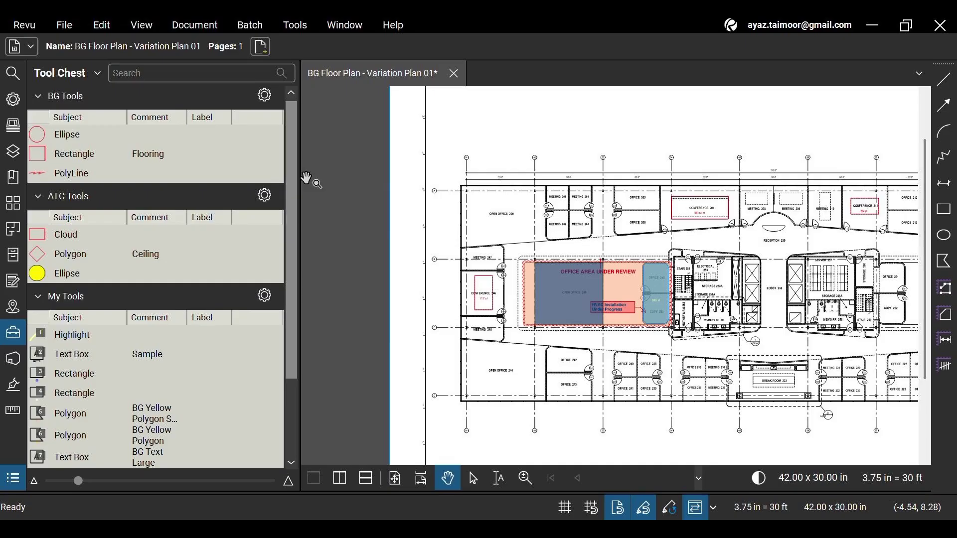
{"action": "left_click_drag", "start_coordinate": [300, 178], "coordinate": [331, 178]}
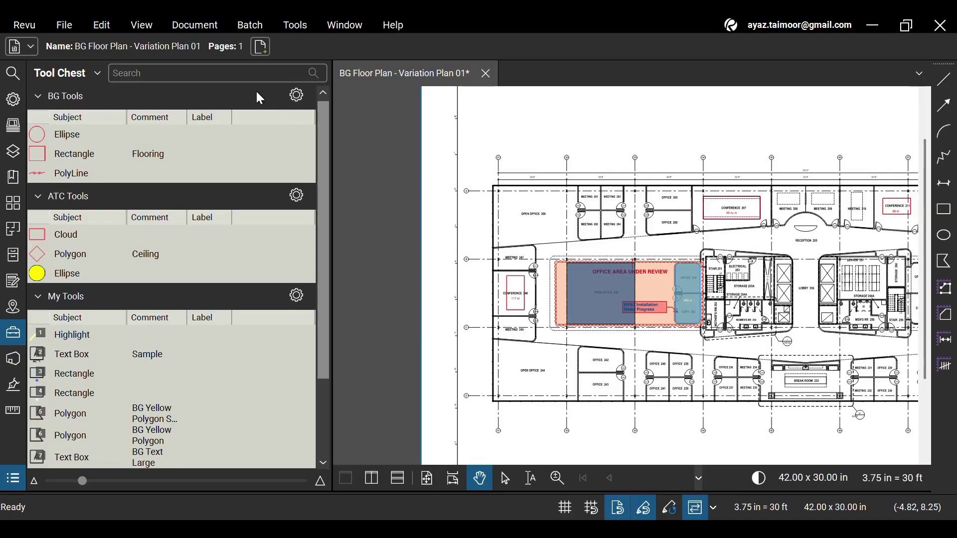
- Display the Layer column in the Tool Chest and include it in searches
{"action": "left_click", "coordinate": [91, 72]}
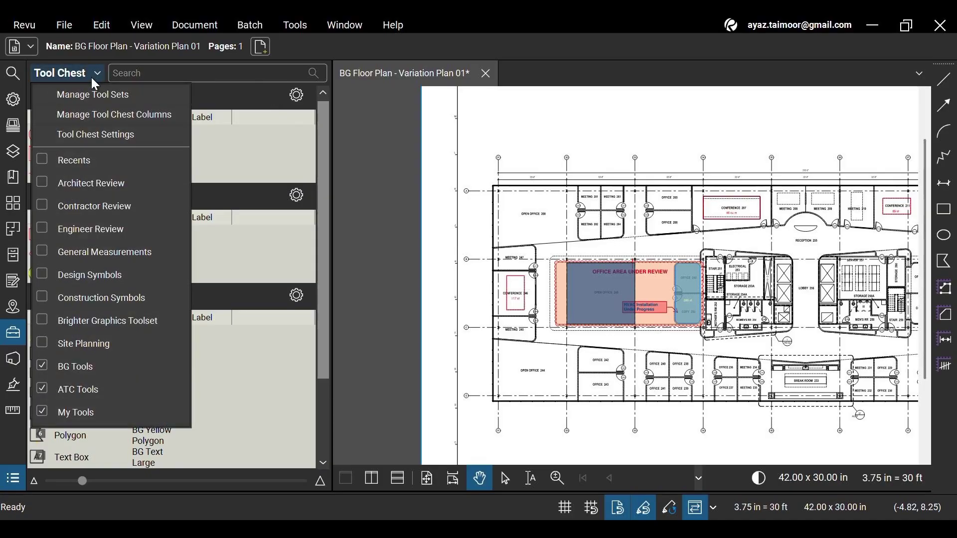
{"action": "left_click", "coordinate": [133, 116]}
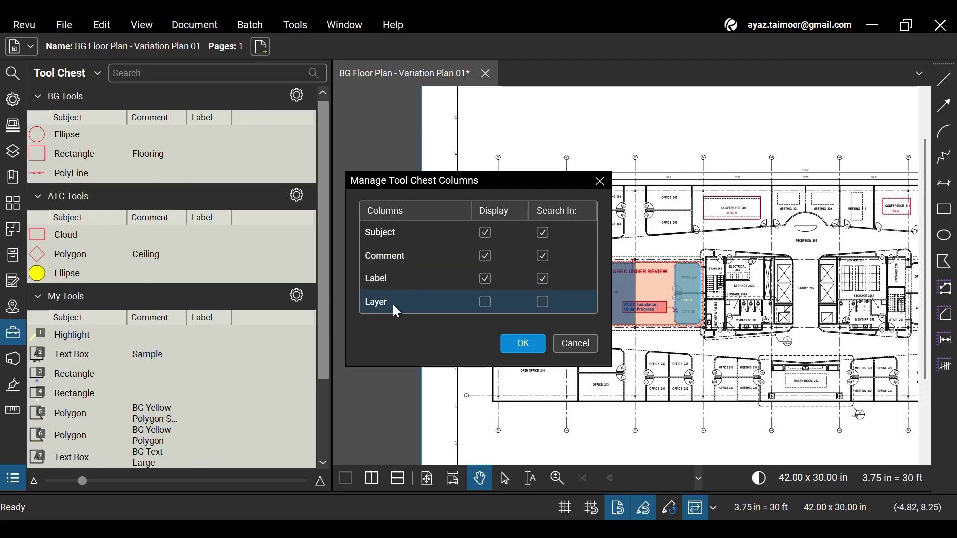
{"action": "left_click", "coordinate": [486, 302]}
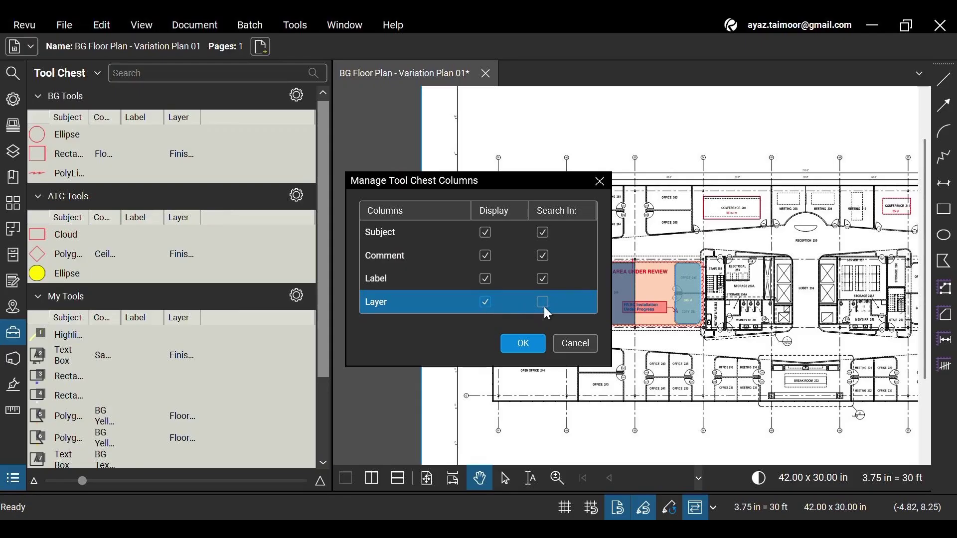
{"action": "left_click", "coordinate": [523, 344]}
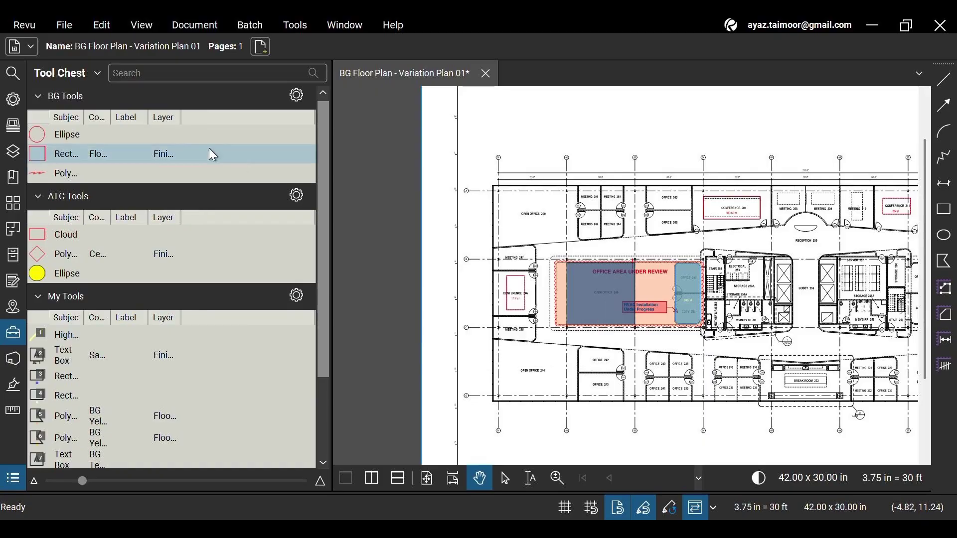
- Widen the Comment, Label and Layer columns of the tool sets so their entries are readable in full
{"action": "left_click_drag", "start_coordinate": [147, 118], "coordinate": [232, 118]}
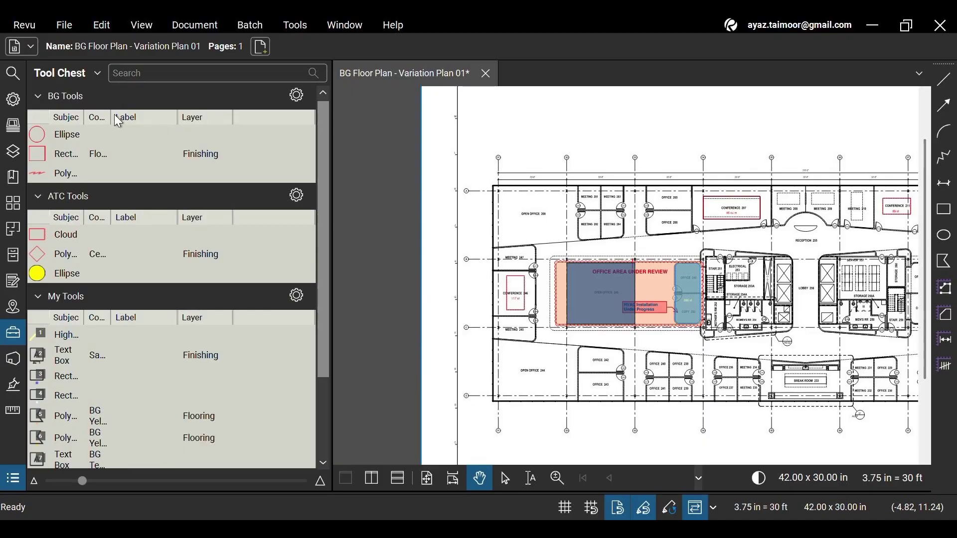
{"action": "left_click_drag", "start_coordinate": [106, 117], "coordinate": [143, 116]}
{"action": "scroll", "coordinate": [235, 223], "scroll_direction": "down", "scroll_amount": 3}
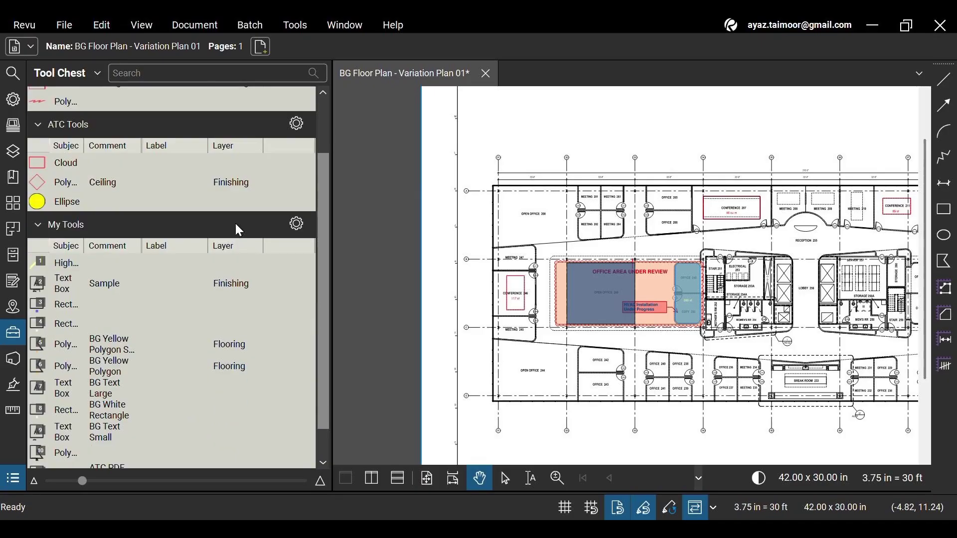
{"action": "scroll", "coordinate": [236, 229], "scroll_direction": "up", "scroll_amount": 3}
- Search the Tool Chest for "Ceiling" and check the matching tools in the Comment and Layer columns
{"action": "left_click", "coordinate": [250, 74]}
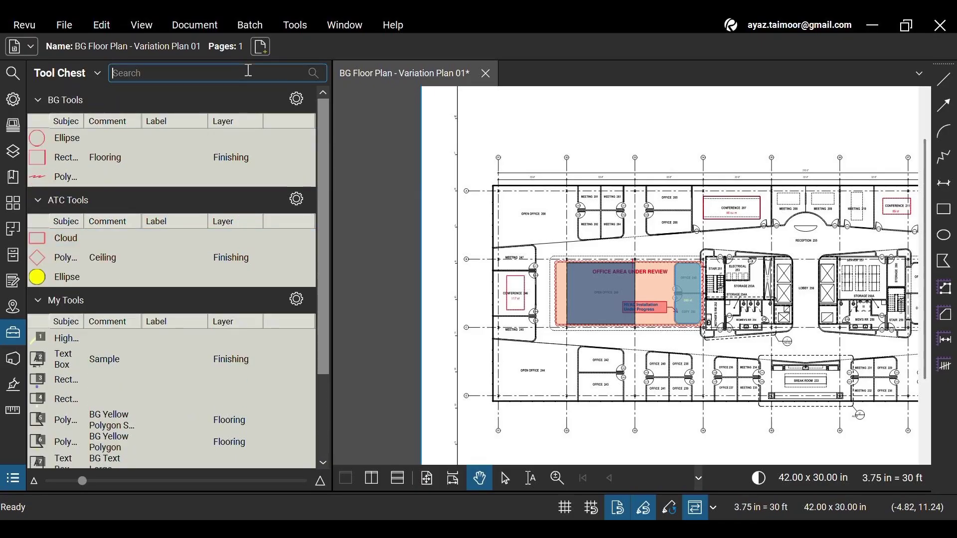
{"action": "type", "text": "Ceiling"}
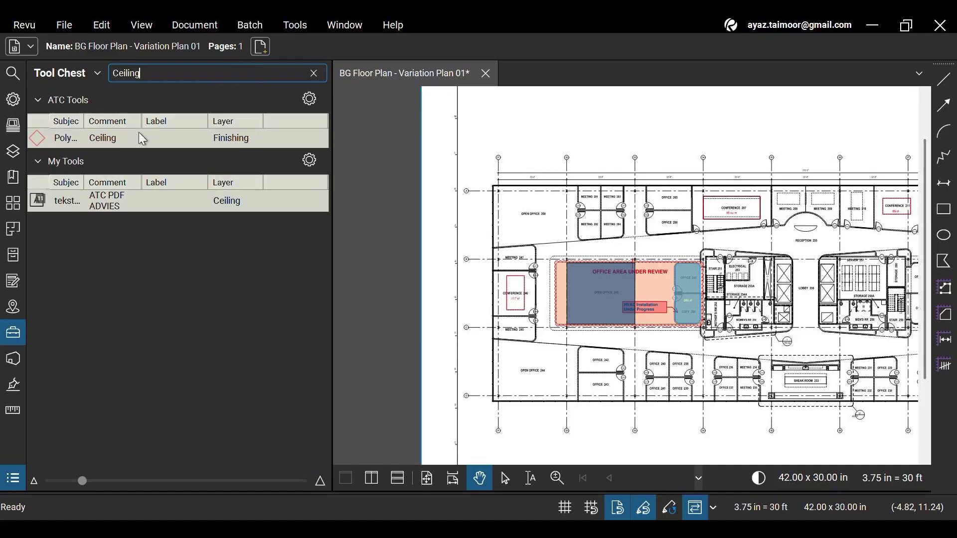
{"action": "left_click", "coordinate": [107, 138]}
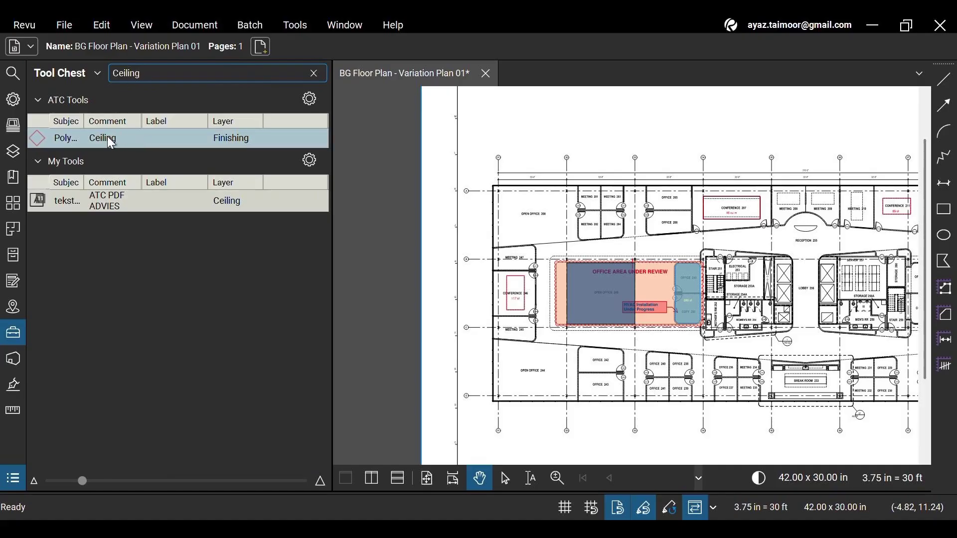
{"action": "left_click", "coordinate": [244, 203]}
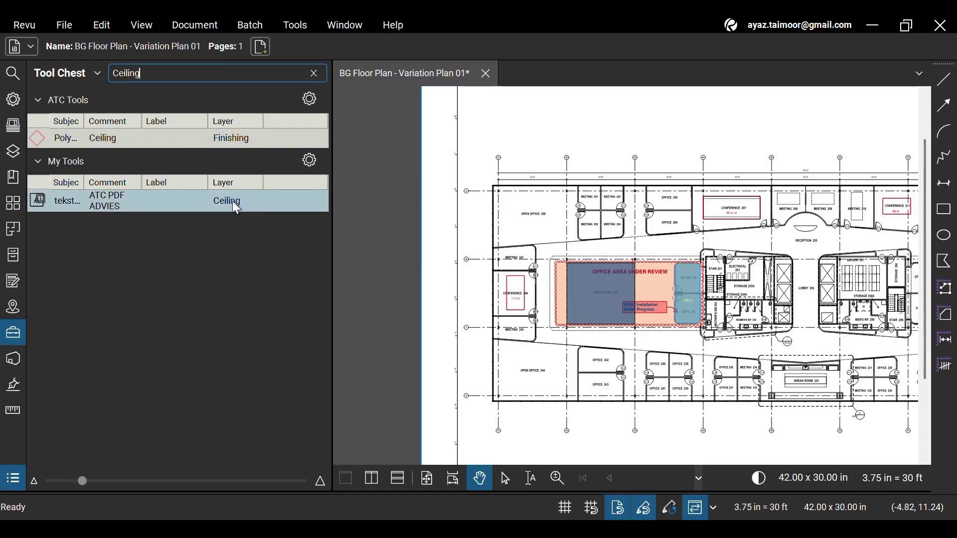
- Turn searching in the Layer column off and on again, and do the same for the Comment column
{"action": "left_click", "coordinate": [93, 73]}
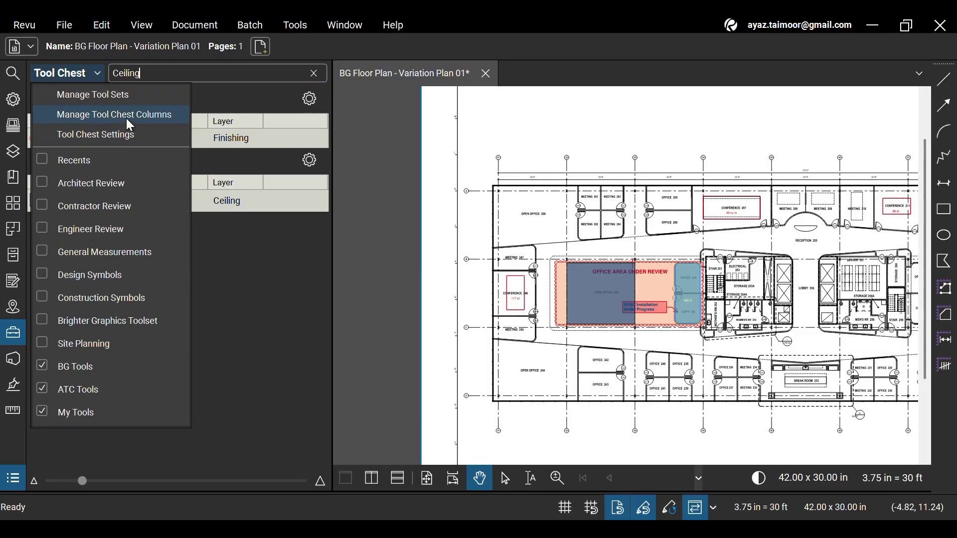
{"action": "left_click", "coordinate": [127, 117]}
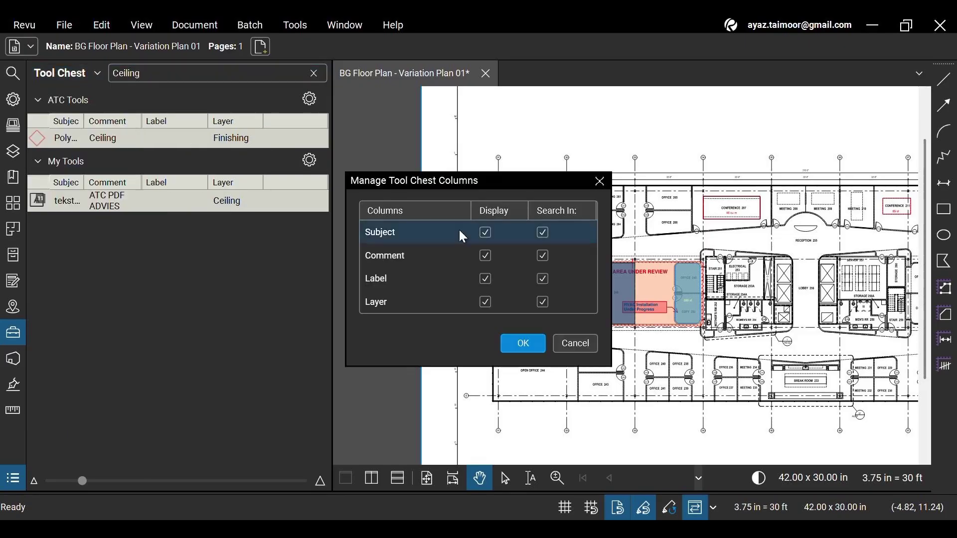
{"action": "left_click", "coordinate": [543, 302]}
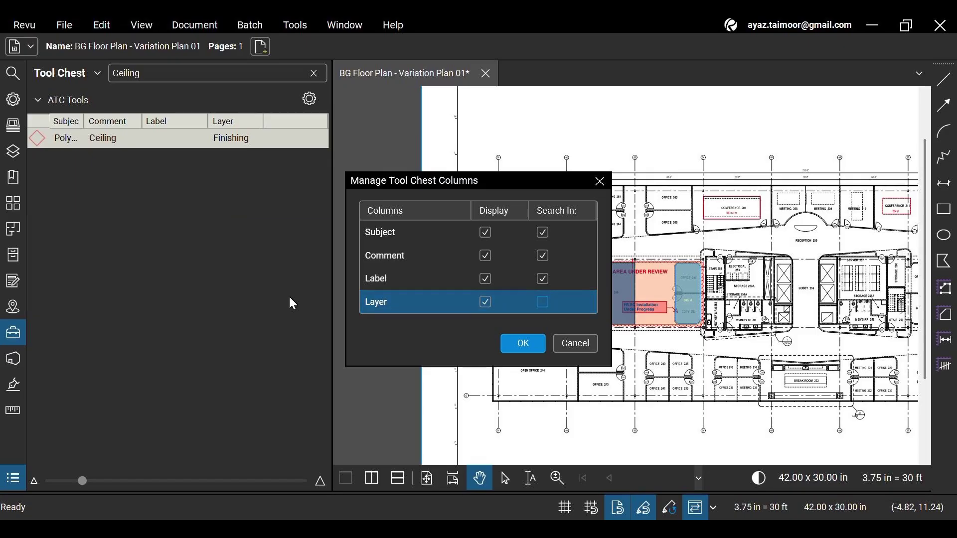
{"action": "left_click", "coordinate": [544, 301]}
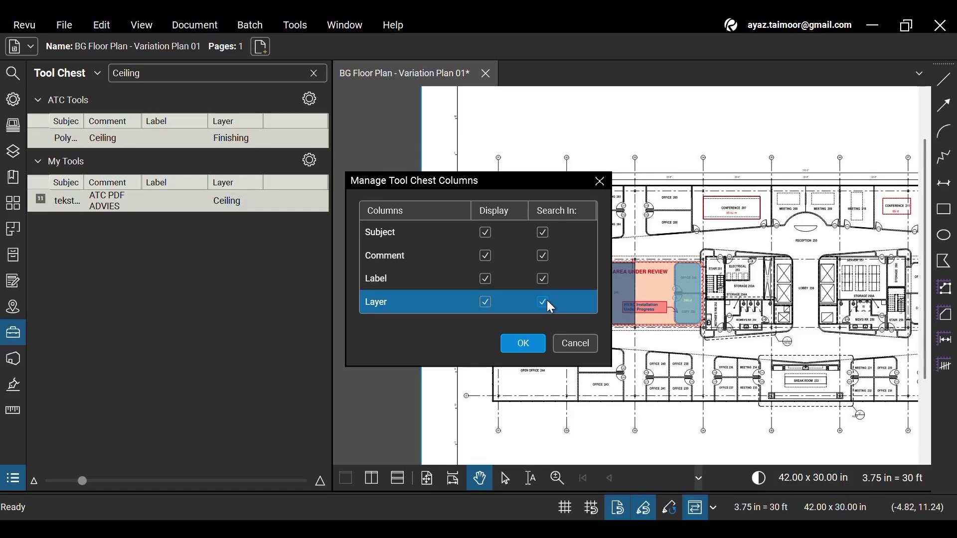
{"action": "left_click", "coordinate": [546, 259]}
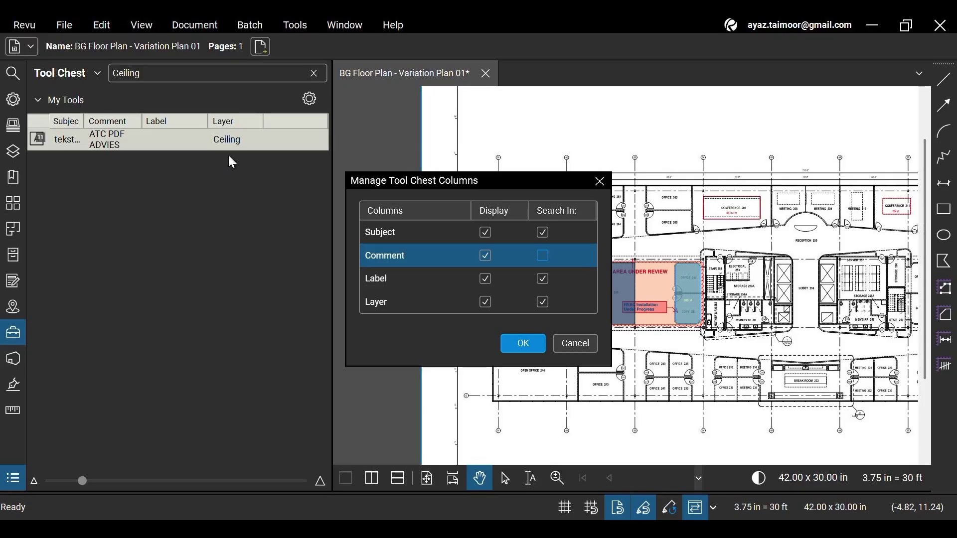
{"action": "left_click", "coordinate": [546, 257]}
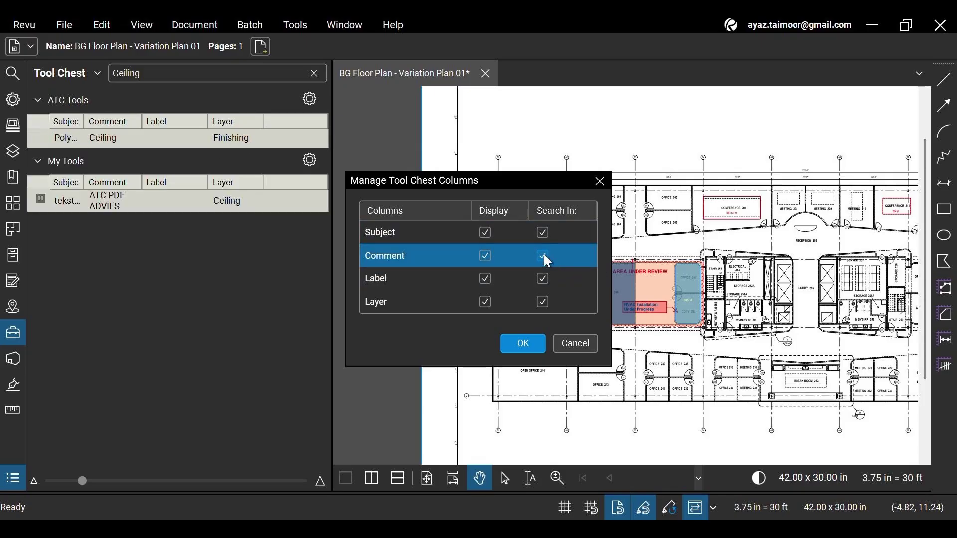
{"action": "left_click", "coordinate": [537, 346]}
- Clear the Tool Chest search and widen the truncated Comment, Label and Layer columns
{"action": "double_click", "coordinate": [200, 74]}
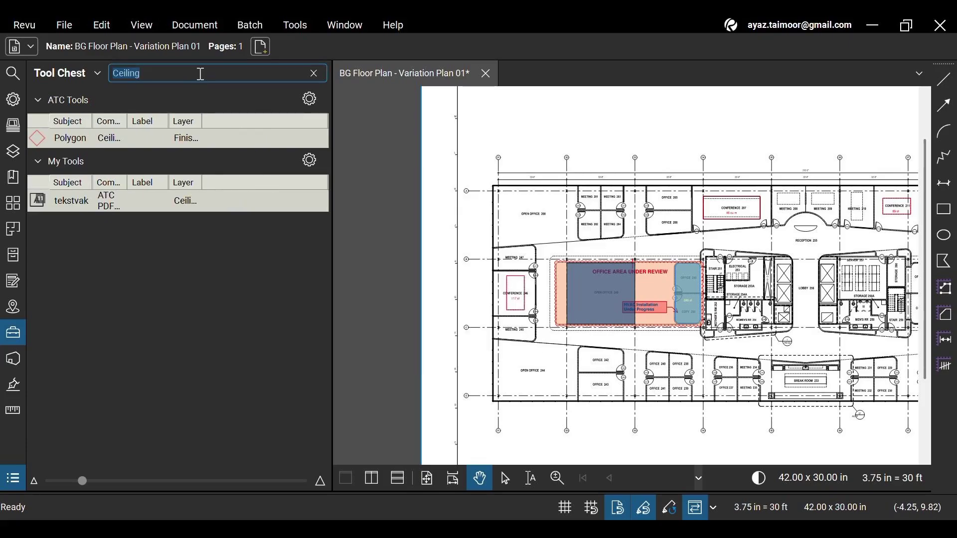
{"action": "key", "text": "BackSpace"}
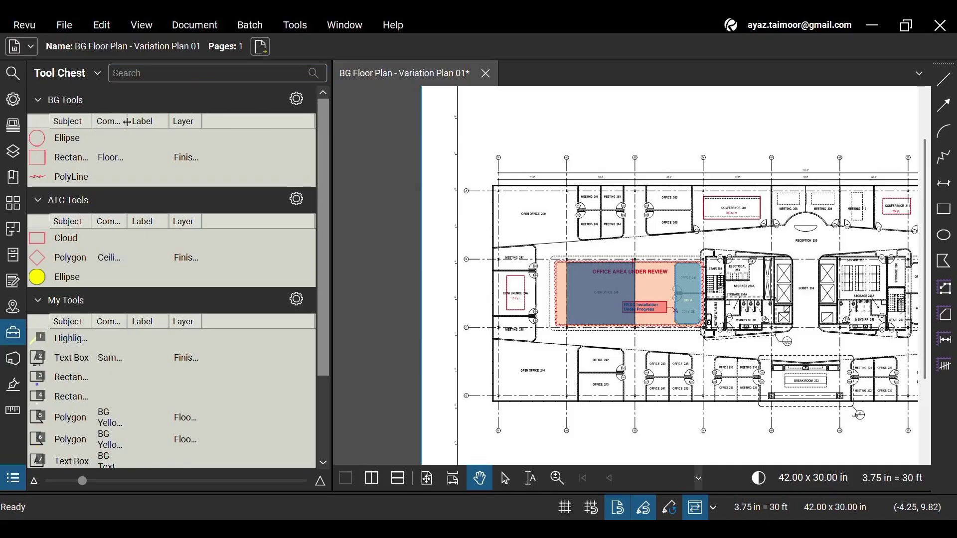
{"action": "left_click_drag", "start_coordinate": [128, 122], "coordinate": [262, 124]}
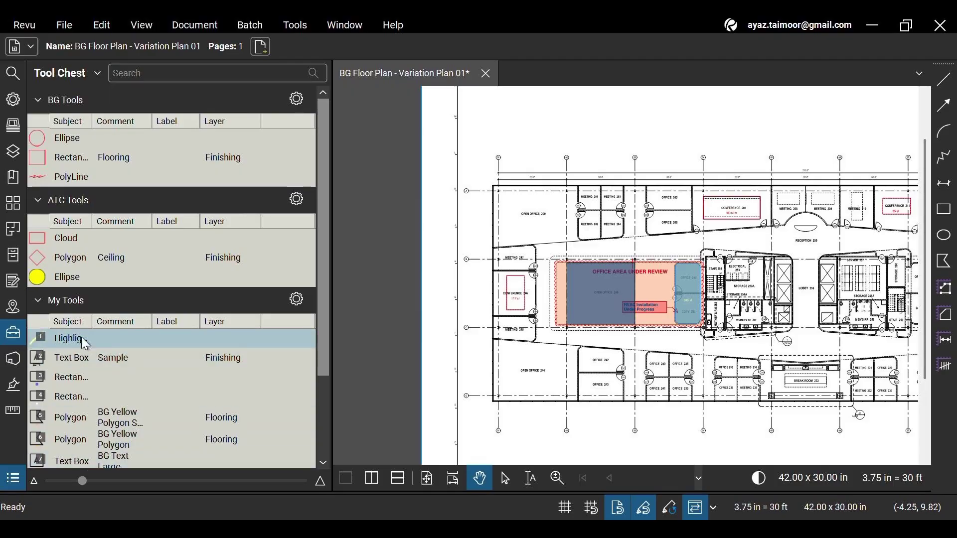
- Assign the shortcut numbering to the ATC Tools set and move it to the BG Tools set
{"action": "left_click", "coordinate": [297, 200]}
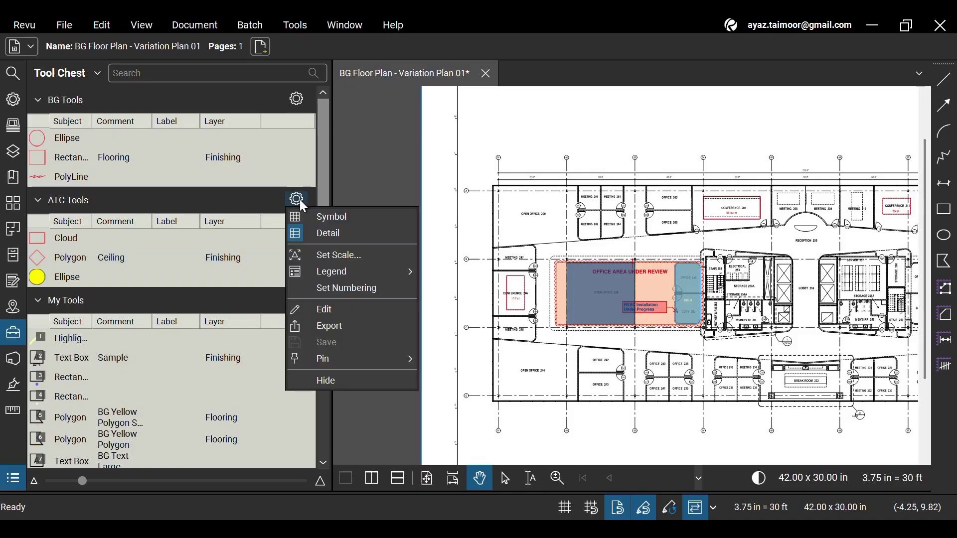
{"action": "left_click", "coordinate": [325, 289]}
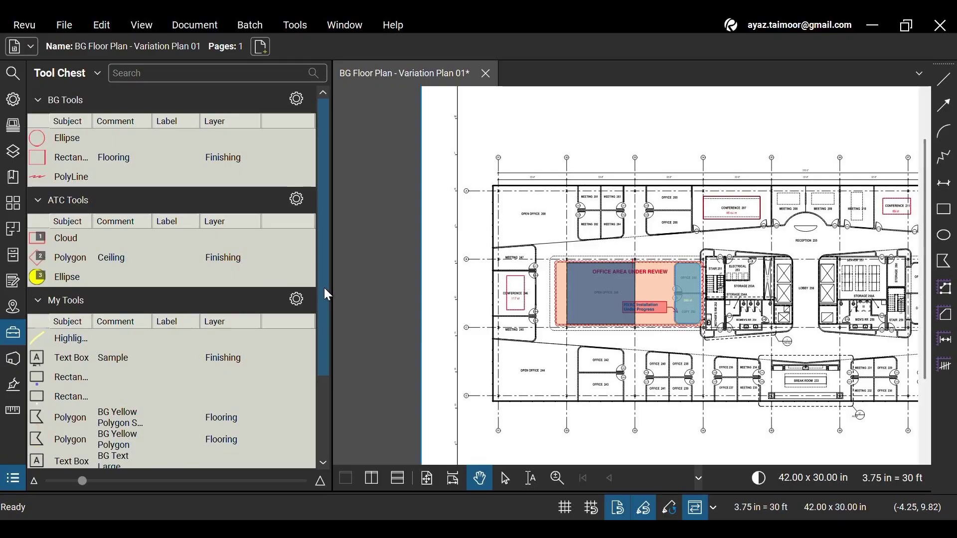
{"action": "left_click", "coordinate": [296, 102]}
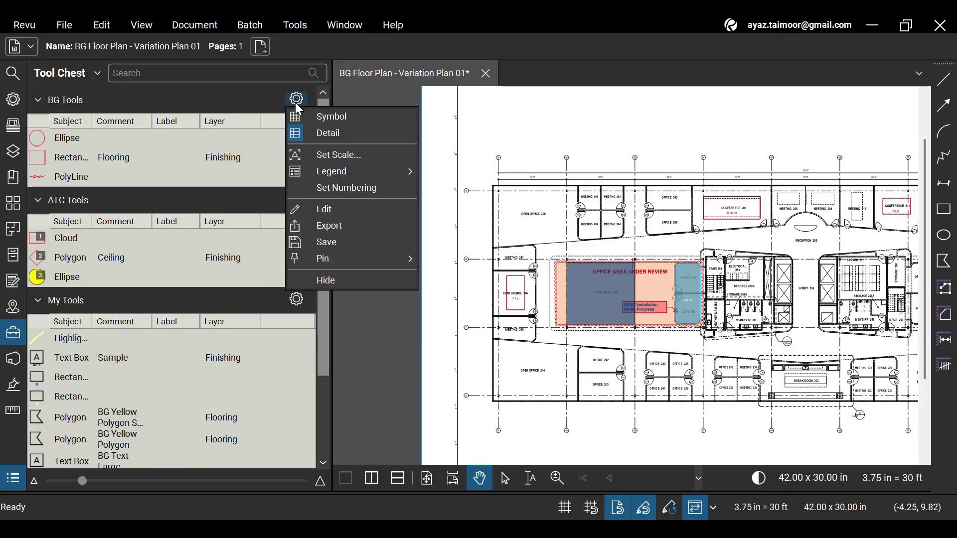
{"action": "left_click", "coordinate": [324, 193]}
- Activate the numbered Ellipse, Flooring Rectangle and PolyLine tools of the BG Tools set one after another
{"action": "left_click", "coordinate": [219, 137]}
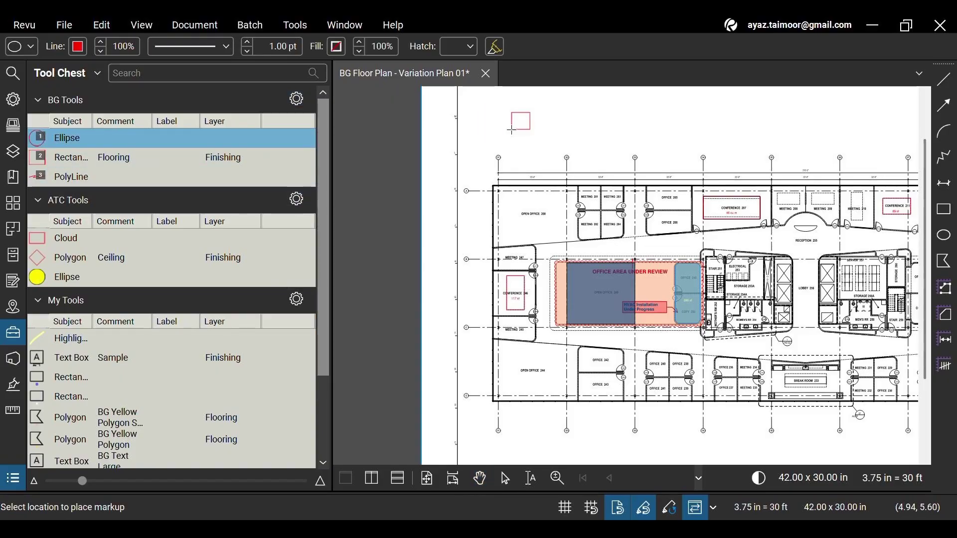
{"action": "key", "text": "2"}
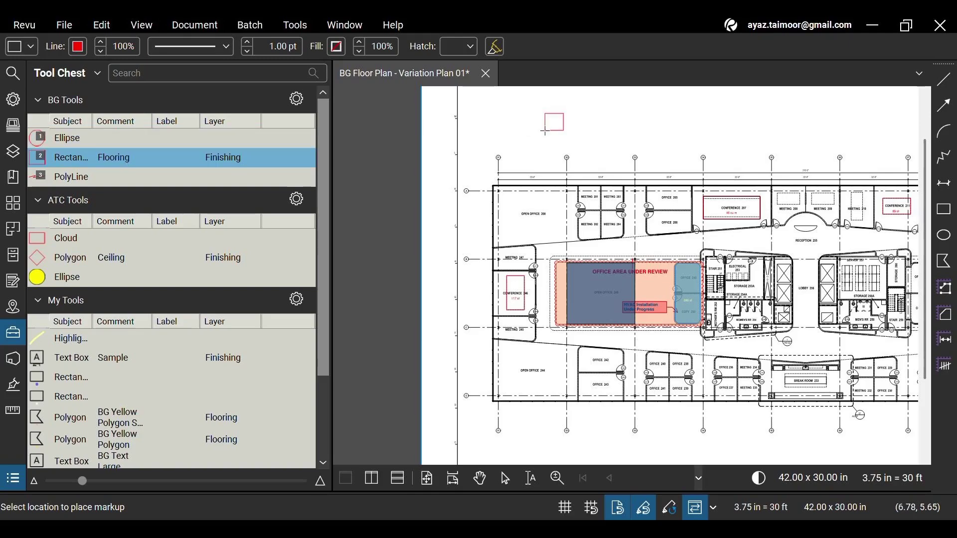
{"action": "key", "text": "3"}
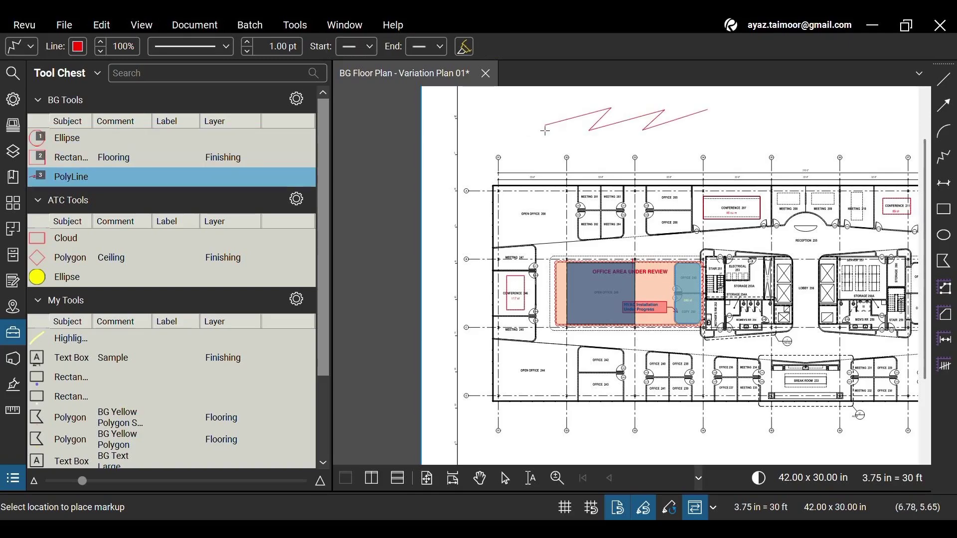
- Return to the Select tool, then duplicate the Ellipse and Flooring Rectangle tools together in the BG Tools set
{"action": "key", "text": "1"}
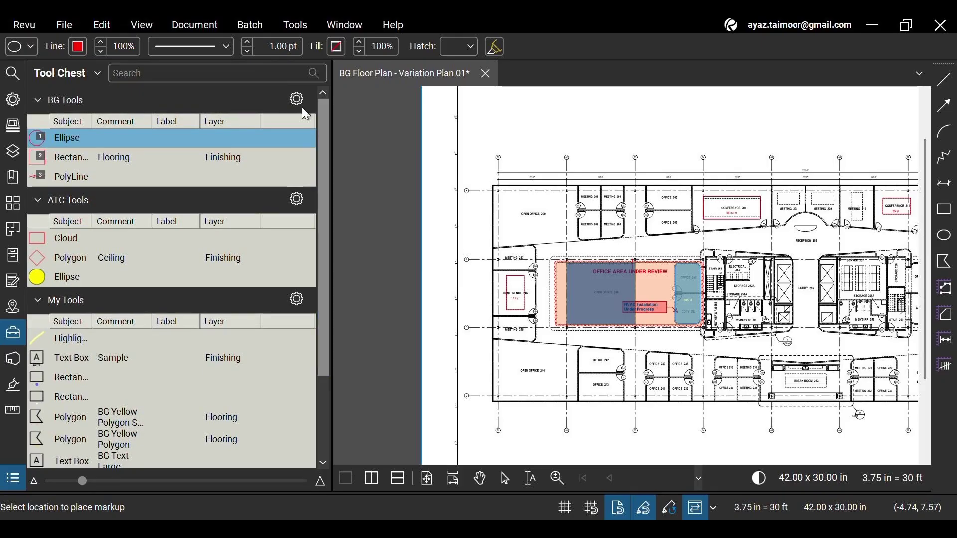
{"action": "left_click", "coordinate": [503, 478]}
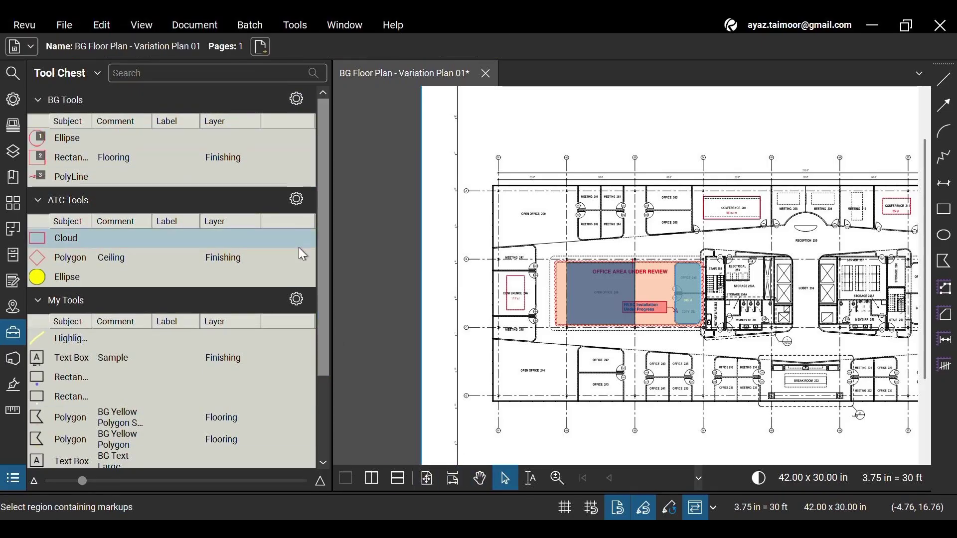
{"action": "left_click", "coordinate": [91, 141]}
{"action": "left_click", "coordinate": [91, 152], "text": "ctrl"}
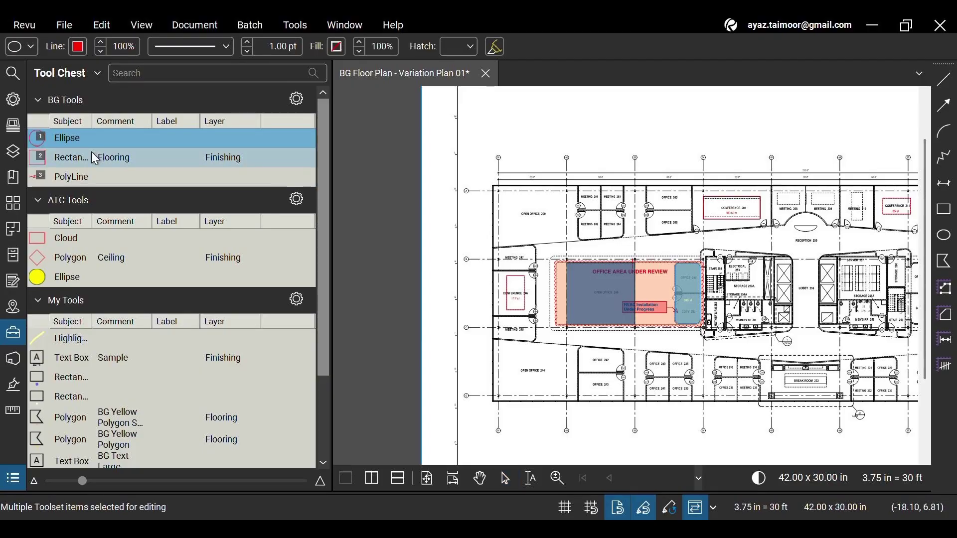
{"action": "right_click", "coordinate": [91, 153]}
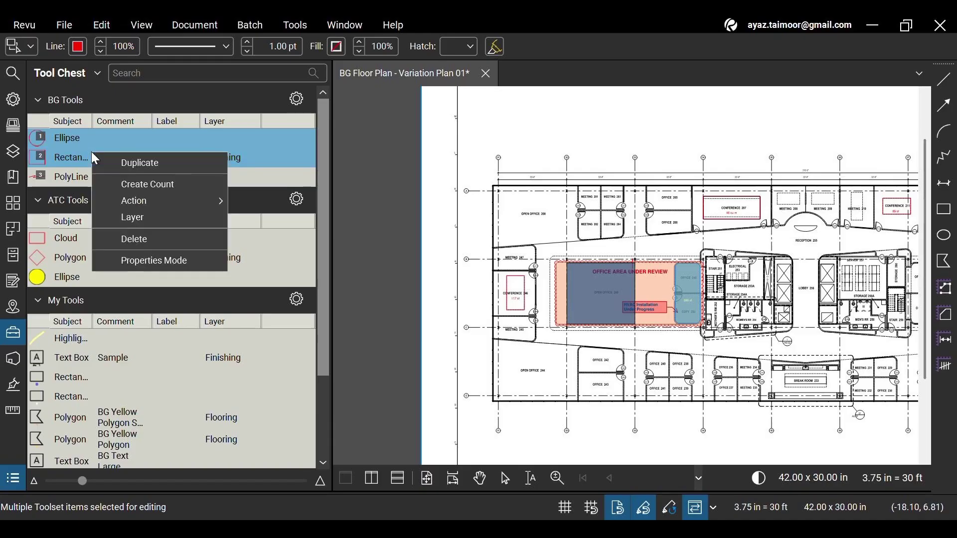
{"action": "left_click", "coordinate": [107, 160]}
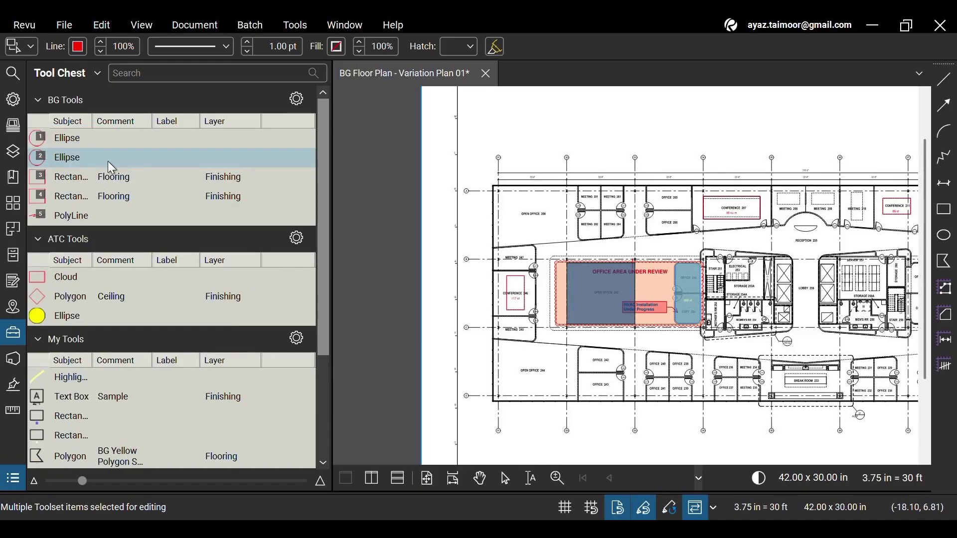
- Delete one Ellipse and one Flooring Rectangle together from the BG Tools set to remove the duplicates
{"action": "left_click", "coordinate": [128, 142]}
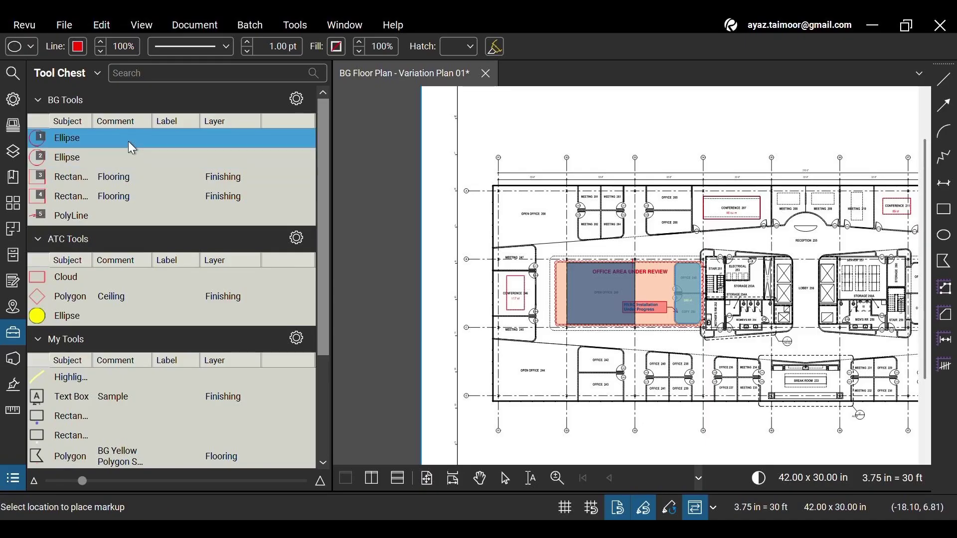
{"action": "left_click", "coordinate": [125, 180], "text": "ctrl"}
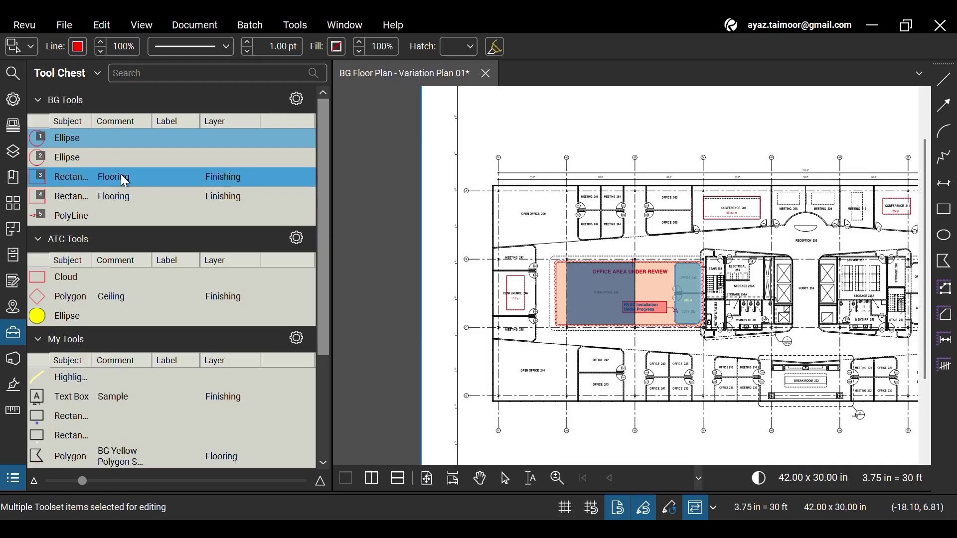
{"action": "key", "text": "Delete"}
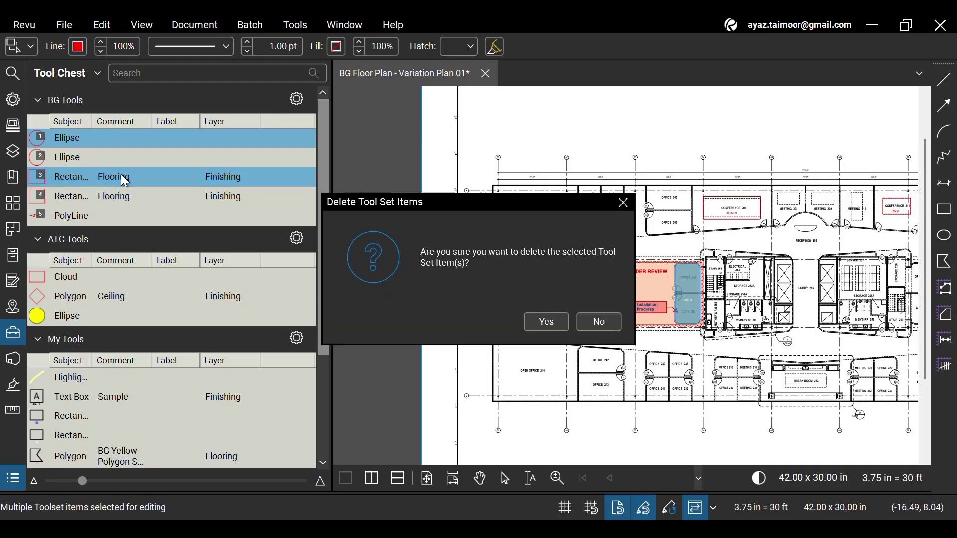
{"action": "left_click", "coordinate": [554, 325]}
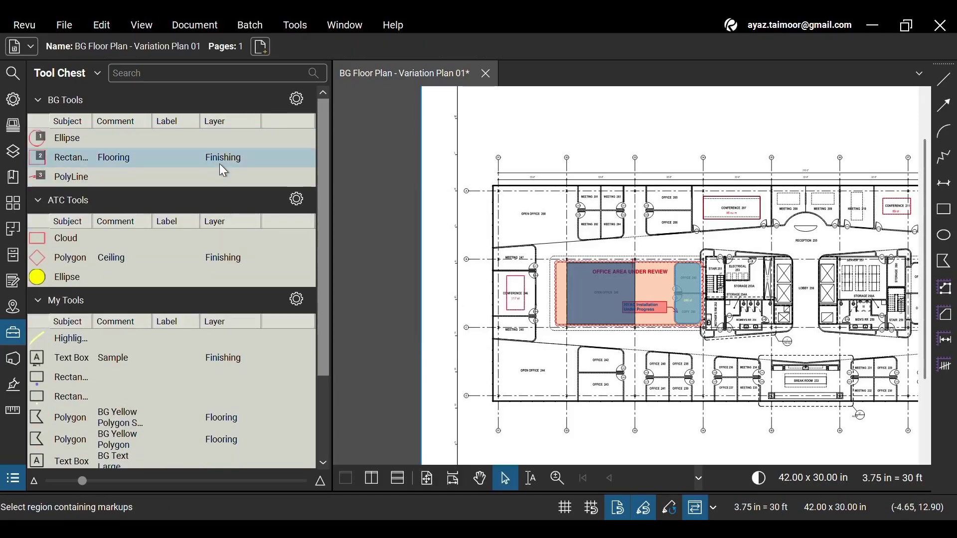
- Copy the Ellipse and Flooring Rectangle tools together from the BG Tools set into the ATC Tools set, below Cloud
{"action": "left_click", "coordinate": [186, 145]}
{"action": "left_click", "coordinate": [166, 157], "text": "shift"}
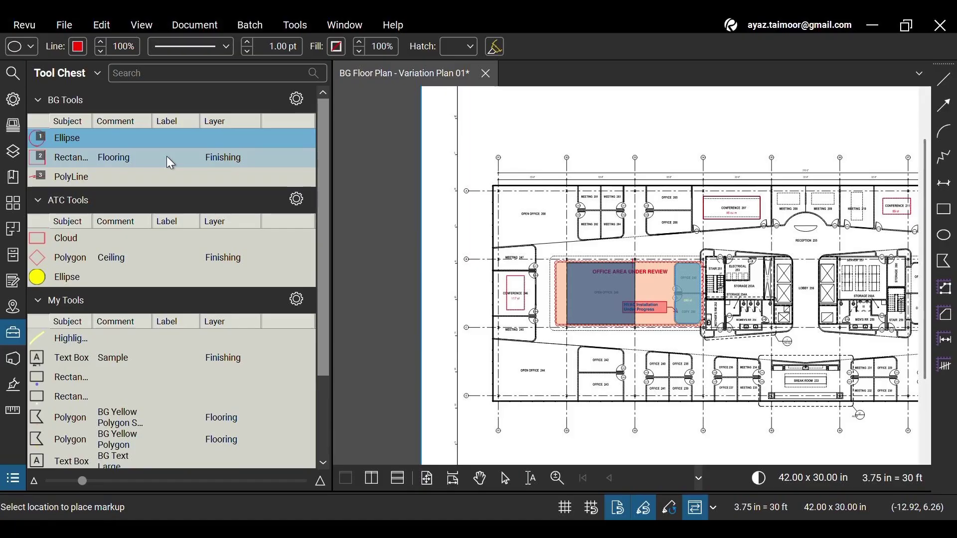
{"action": "left_click_drag", "start_coordinate": [157, 139], "coordinate": [180, 256]}
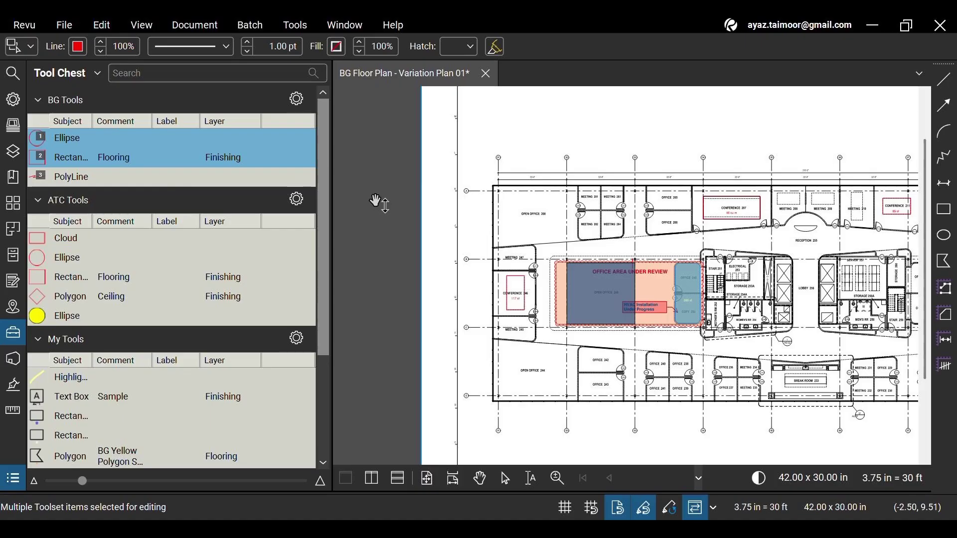
{"action": "left_click_drag", "start_coordinate": [324, 223], "coordinate": [324, 202]}
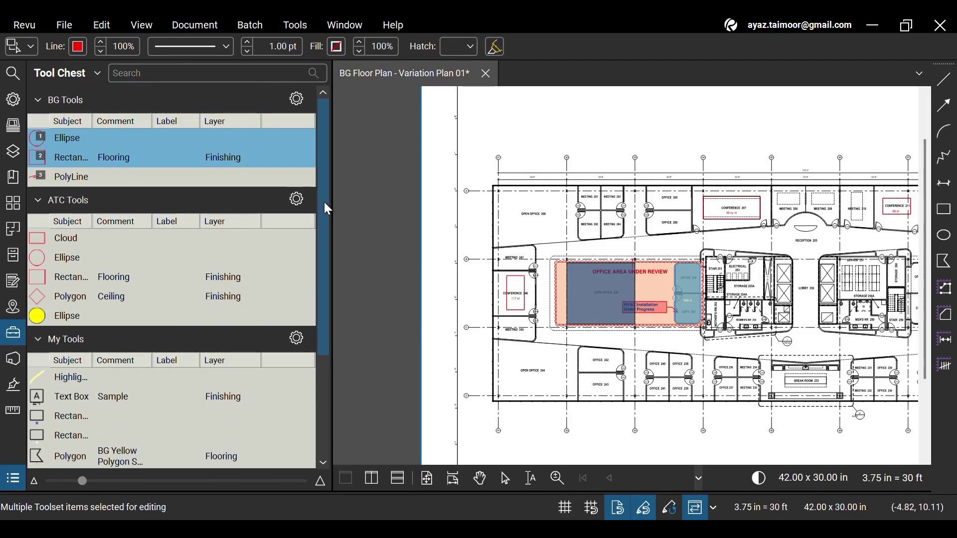
{"action": "right_click", "coordinate": [153, 157]}
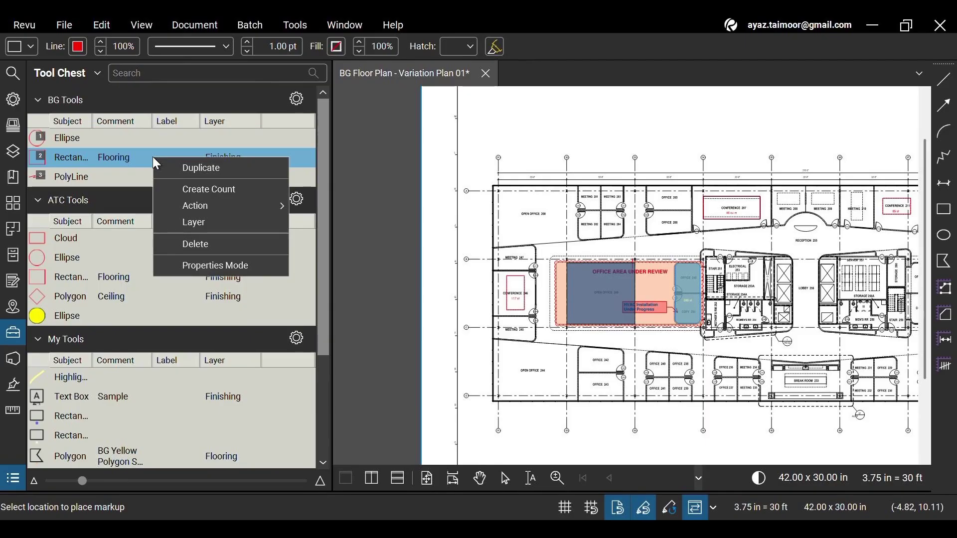
{"action": "mouse_move", "coordinate": [259, 209]}
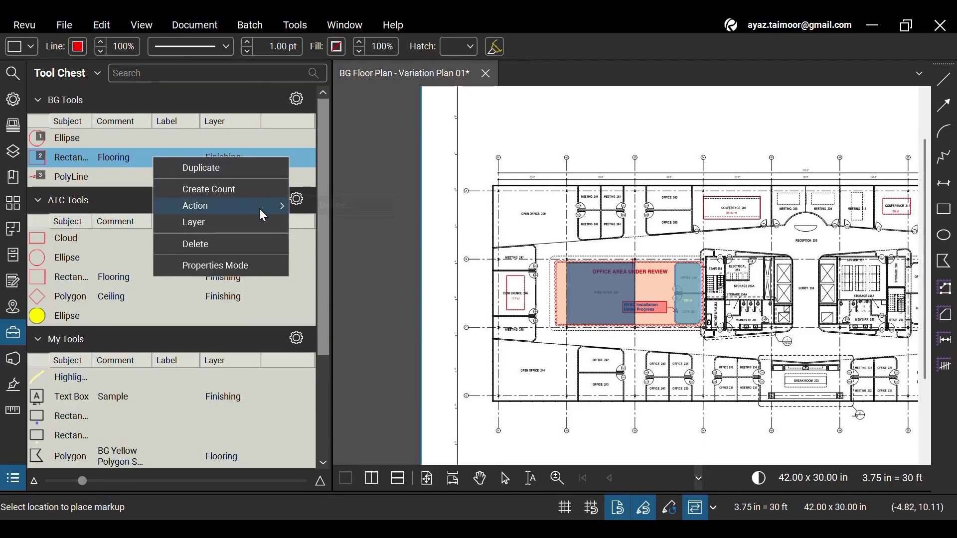
{"action": "left_click", "coordinate": [401, 47]}
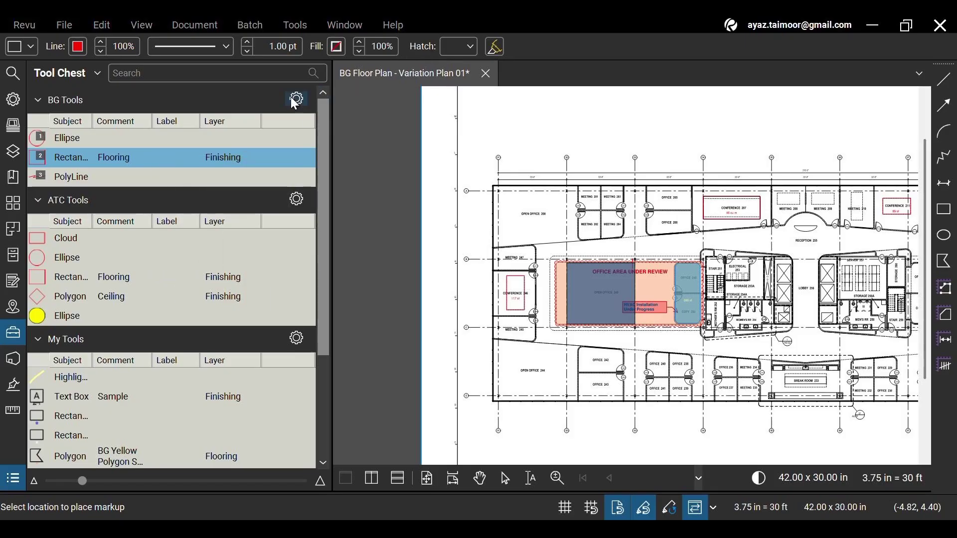
- Examine the Punchkey CSV import requirements and file selection while editing the BG Tools set, and close everything without importing
{"action": "left_click", "coordinate": [296, 100]}
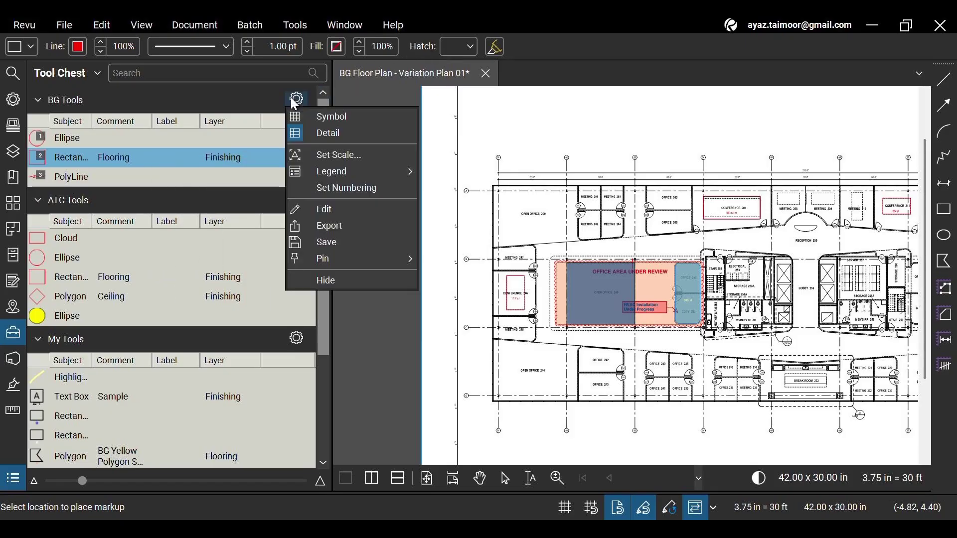
{"action": "left_click", "coordinate": [316, 210]}
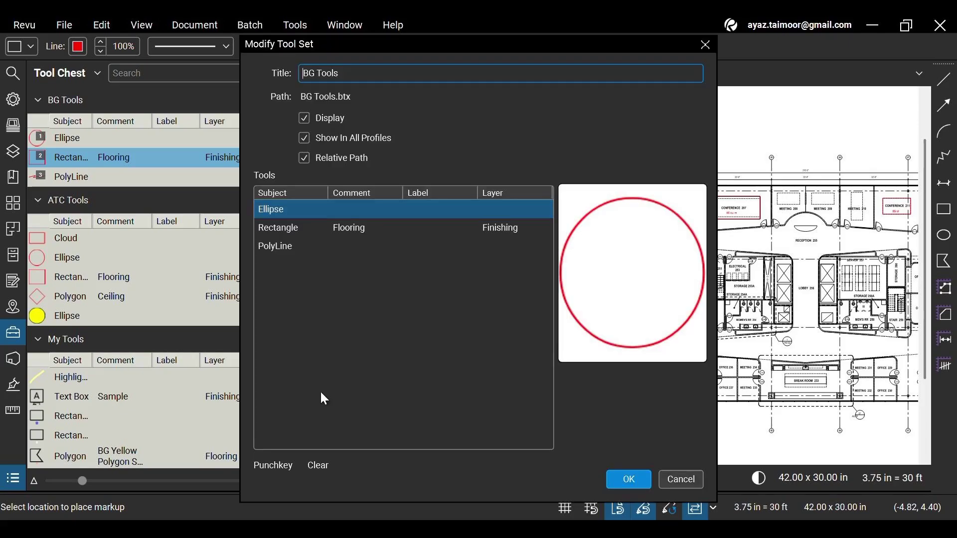
{"action": "left_click", "coordinate": [280, 464]}
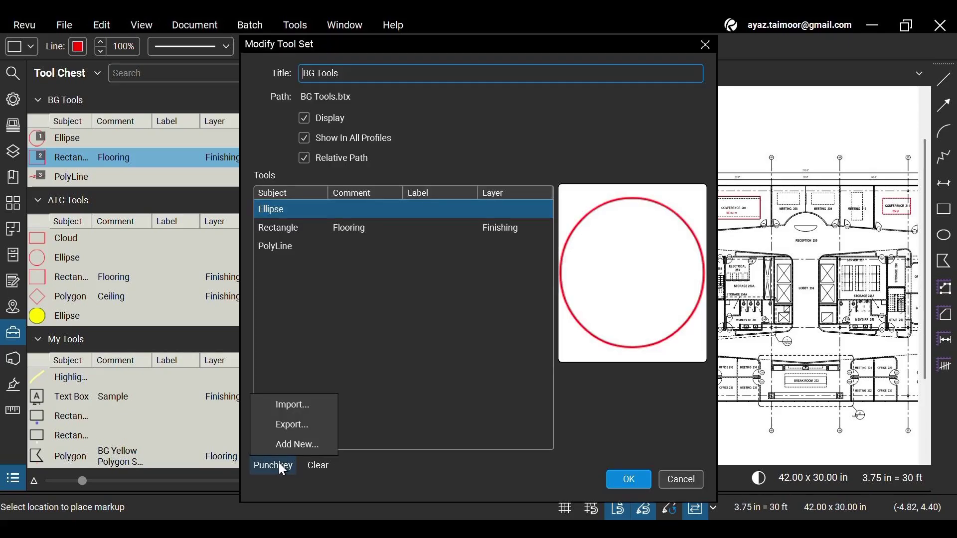
{"action": "left_click", "coordinate": [319, 412]}
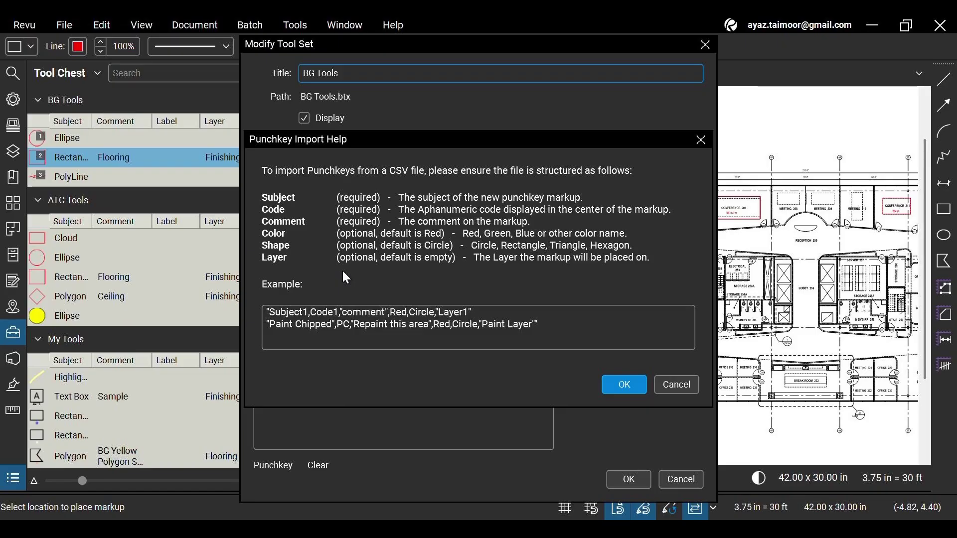
{"action": "left_click", "coordinate": [643, 391]}
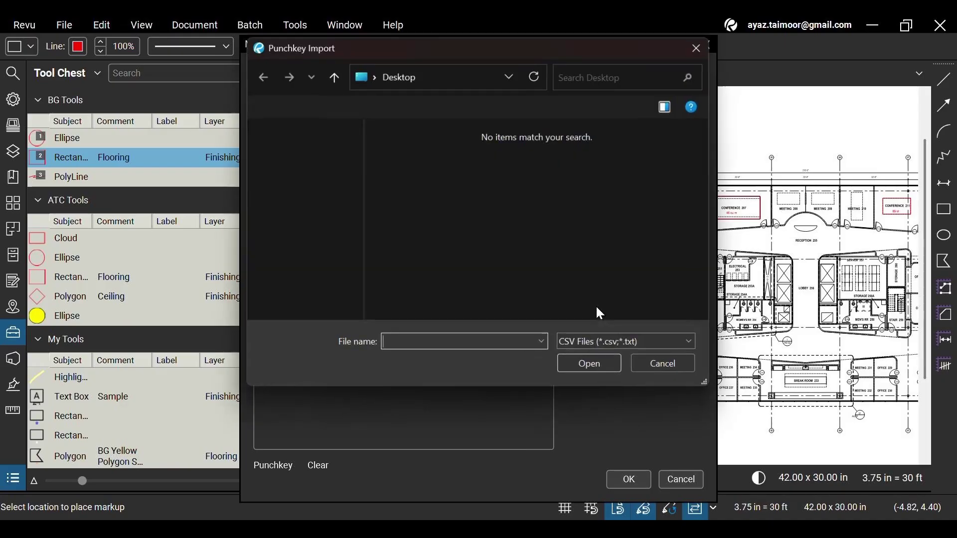
{"action": "left_click", "coordinate": [703, 45]}
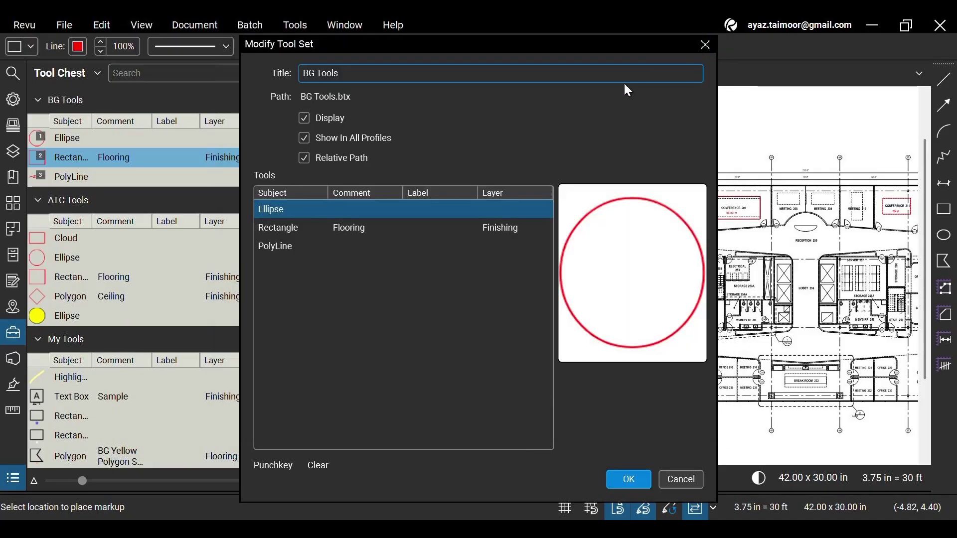
{"action": "left_click", "coordinate": [706, 45]}
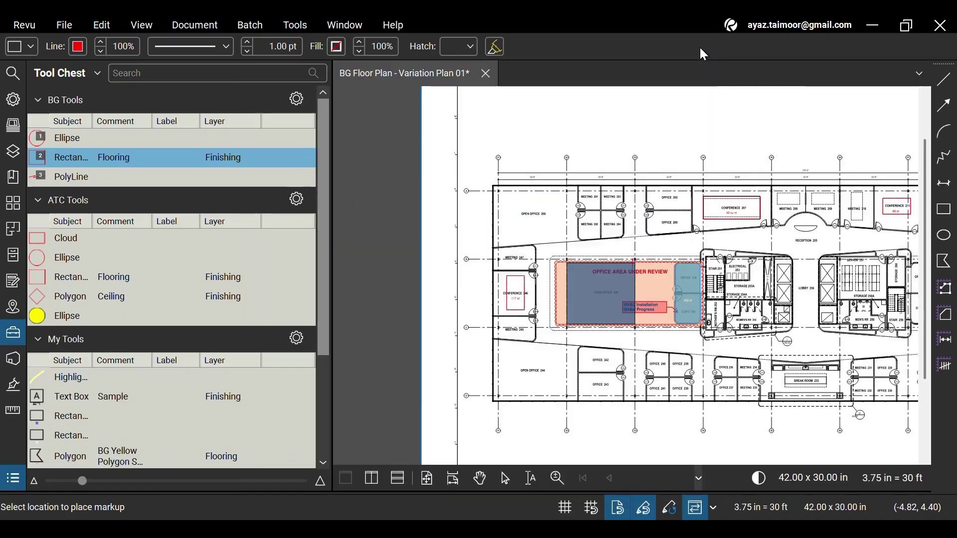